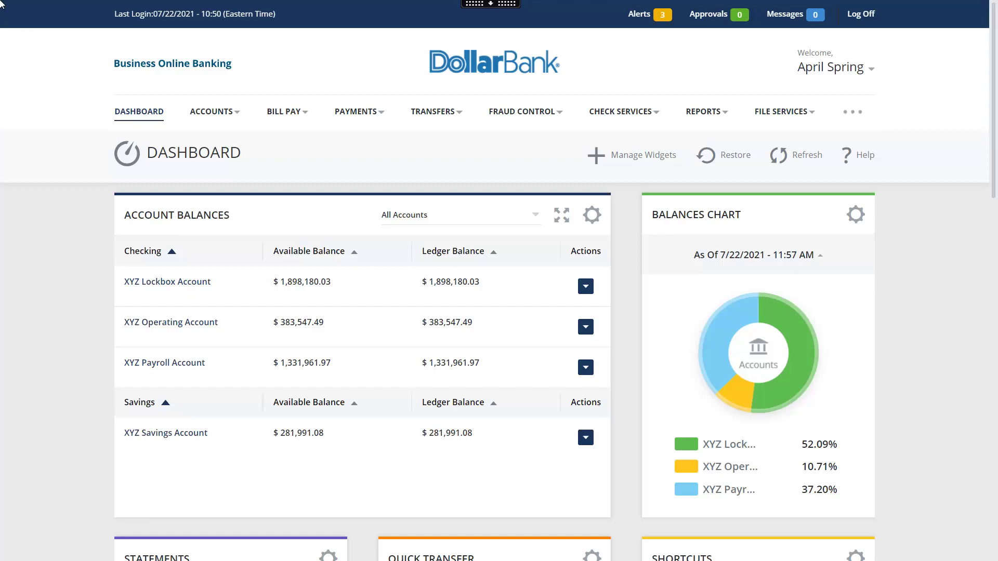
- Bring up the Payments menu from the dashboard to show the ACH template types and Template Center
click(357, 114)
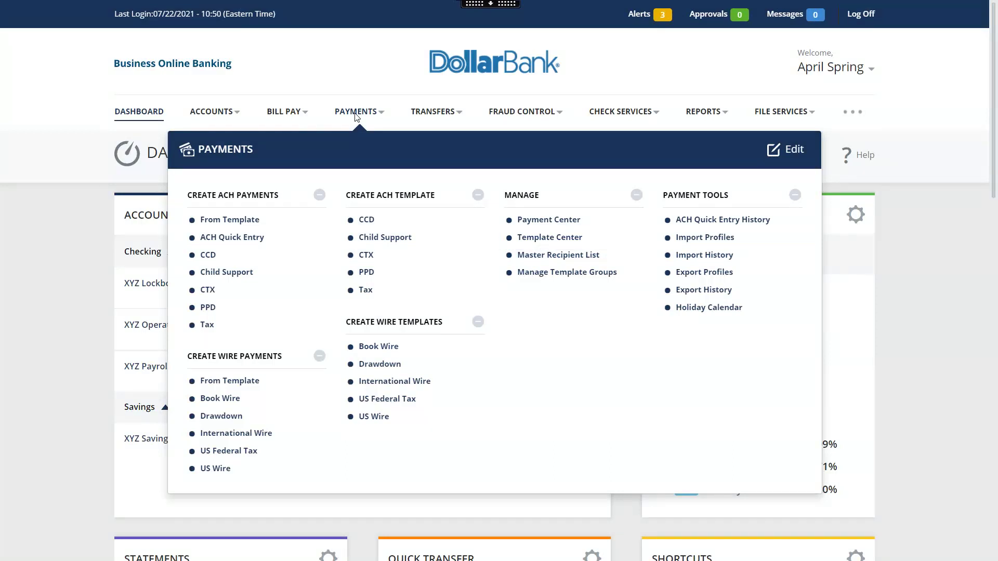
- Start a PPD template named 'Direct Deposit of Payroll' funded from XYZ Operating Account
click(366, 272)
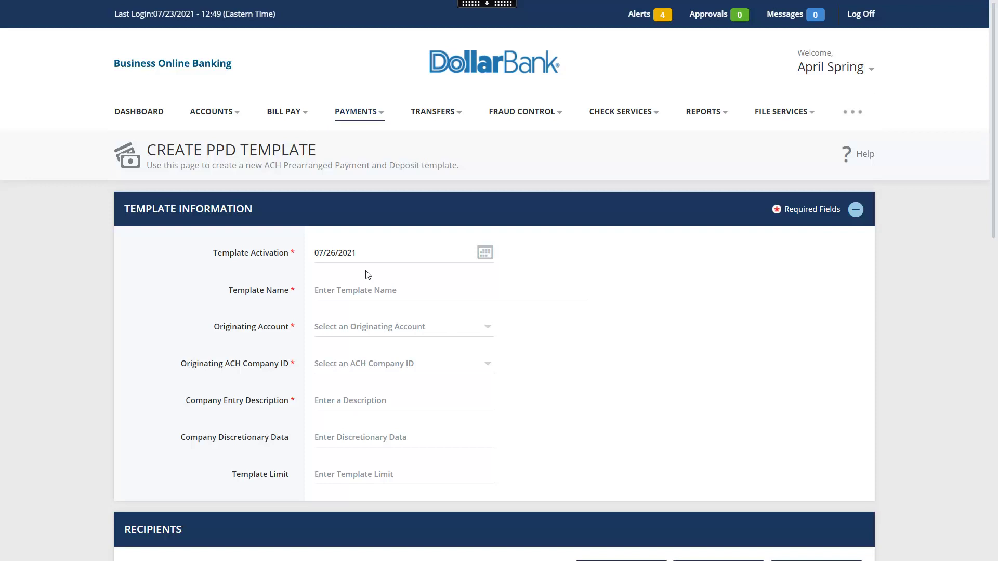
click(415, 295)
text(Direct Deposit of Payroll)
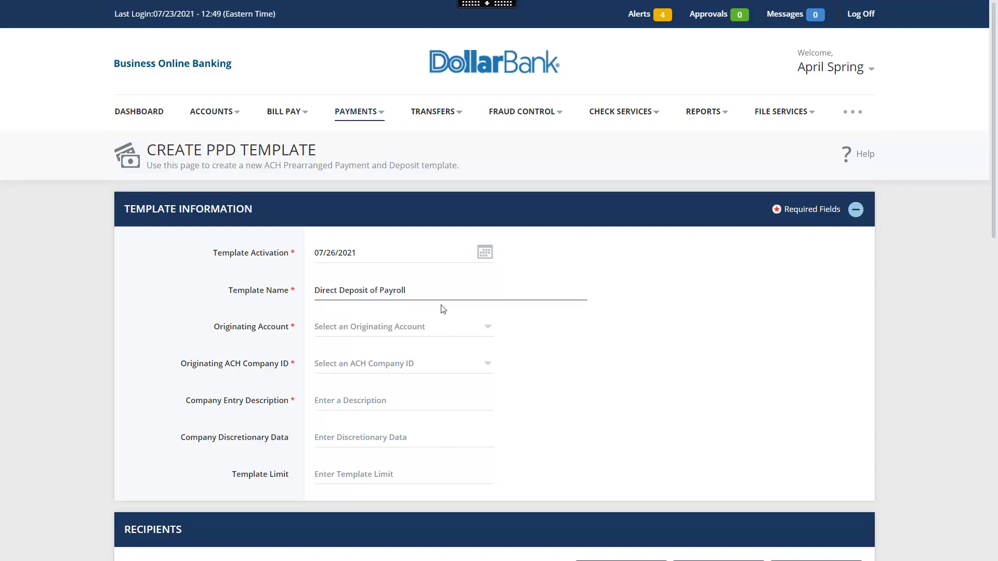
click(488, 328)
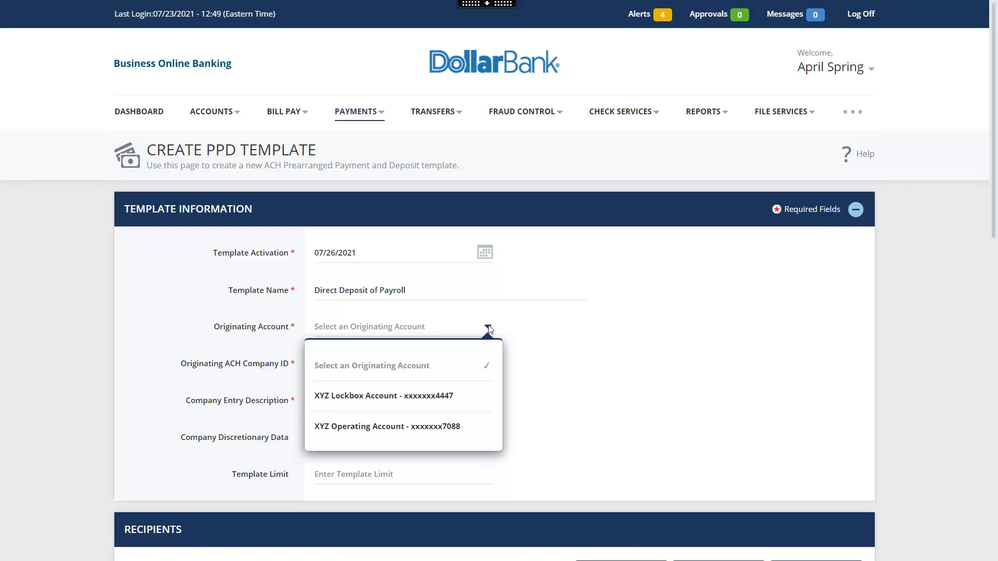
click(422, 432)
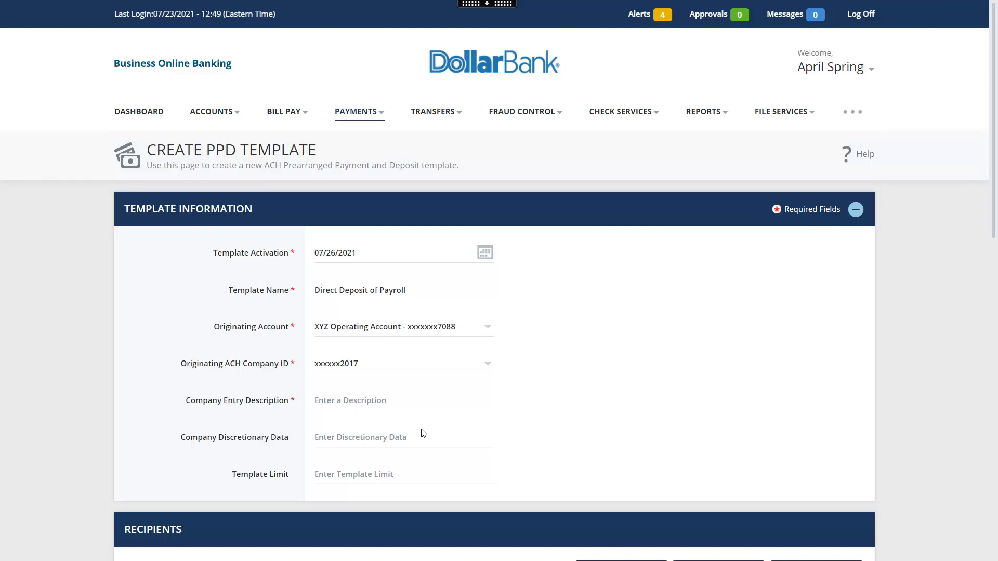
- Enter company entry description 'Payroll' and a template limit of 20,000.00
click(392, 404)
text(Payroll)
click(400, 474)
text(20,000.00)
scroll(994, 182, down, 6)
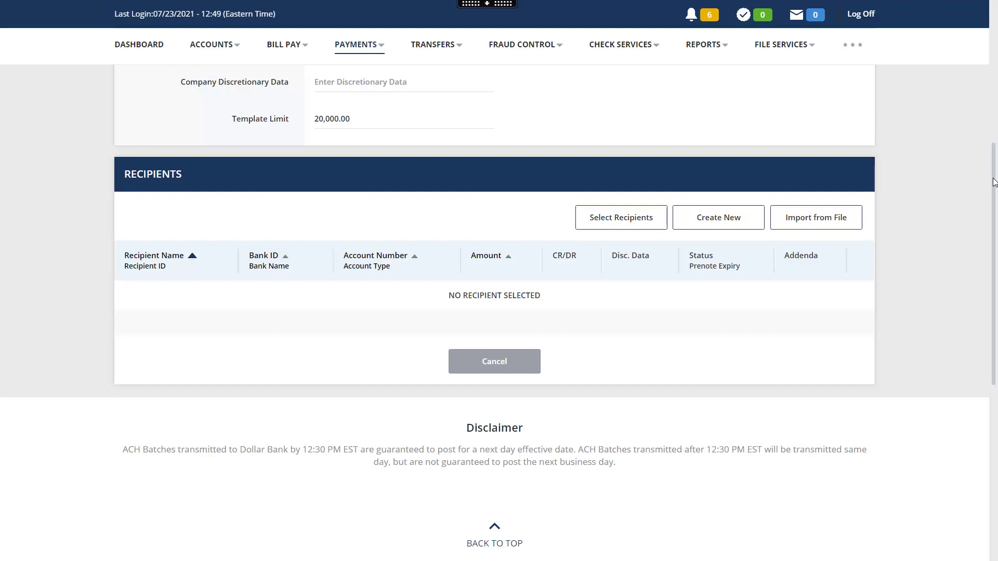
- Add four recipients from the saved recipient list to the template
click(619, 224)
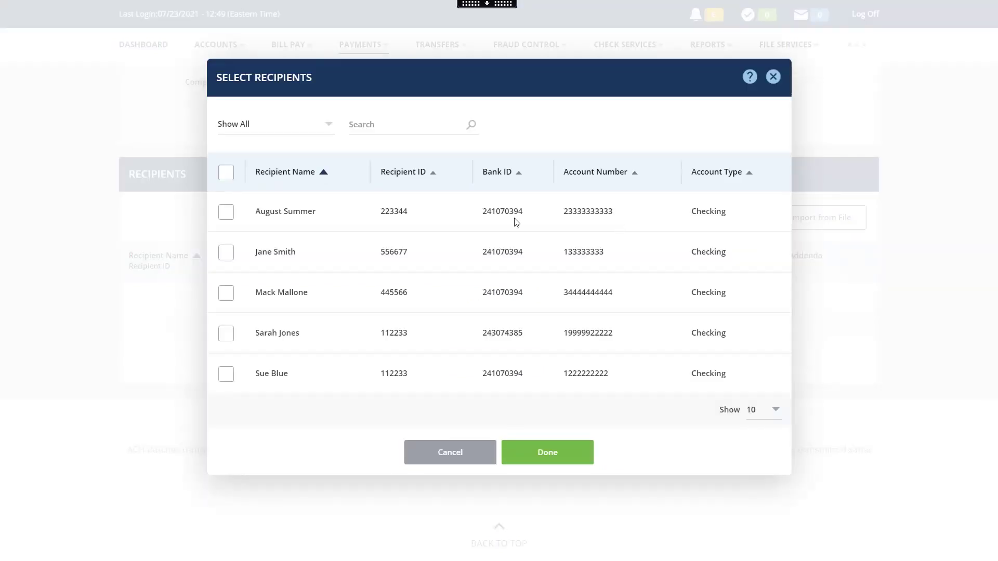
click(226, 213)
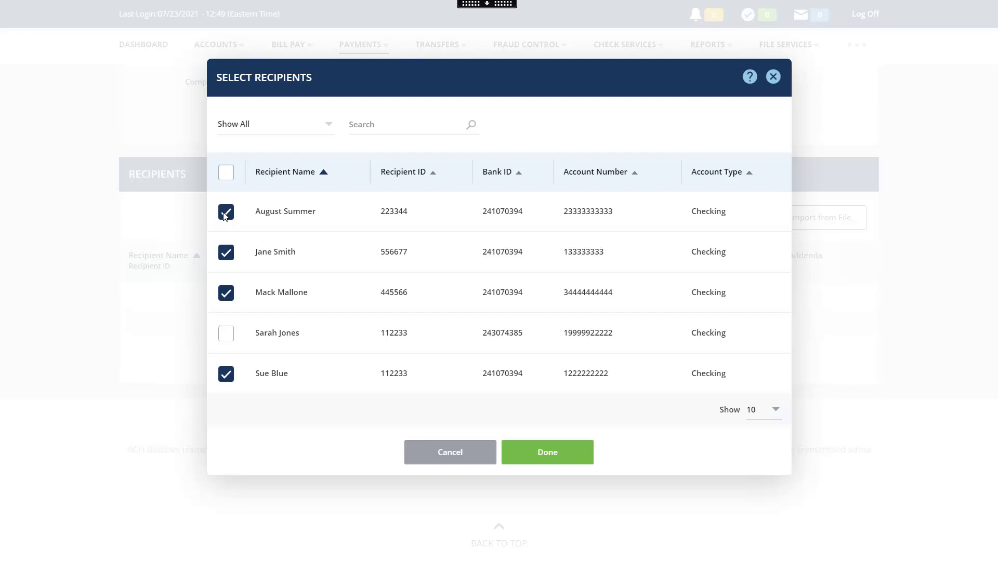
click(547, 451)
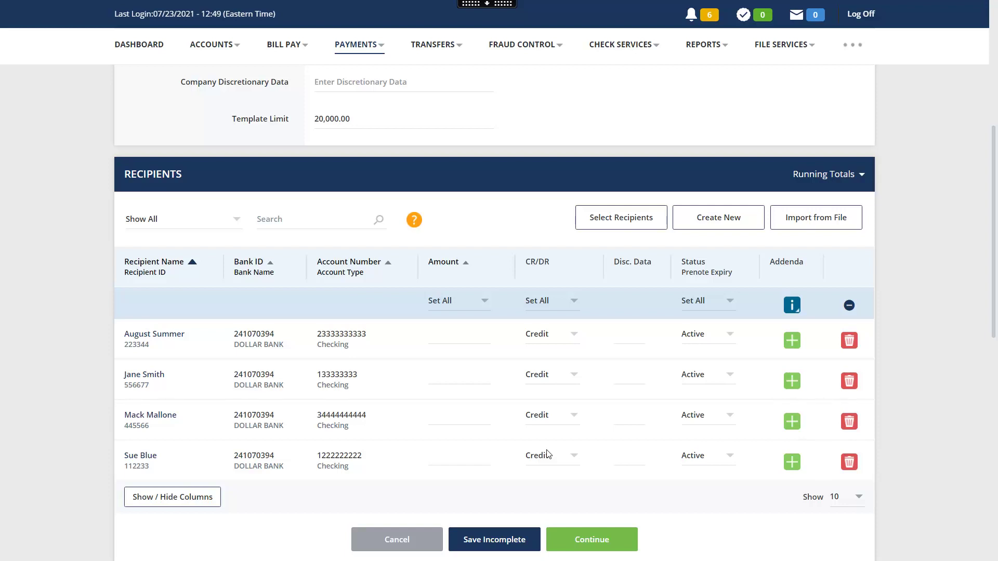
- Create a checking recipient at DOLLAR BANK (Bank ID 243074385), saved to the master list, and preview it
click(714, 220)
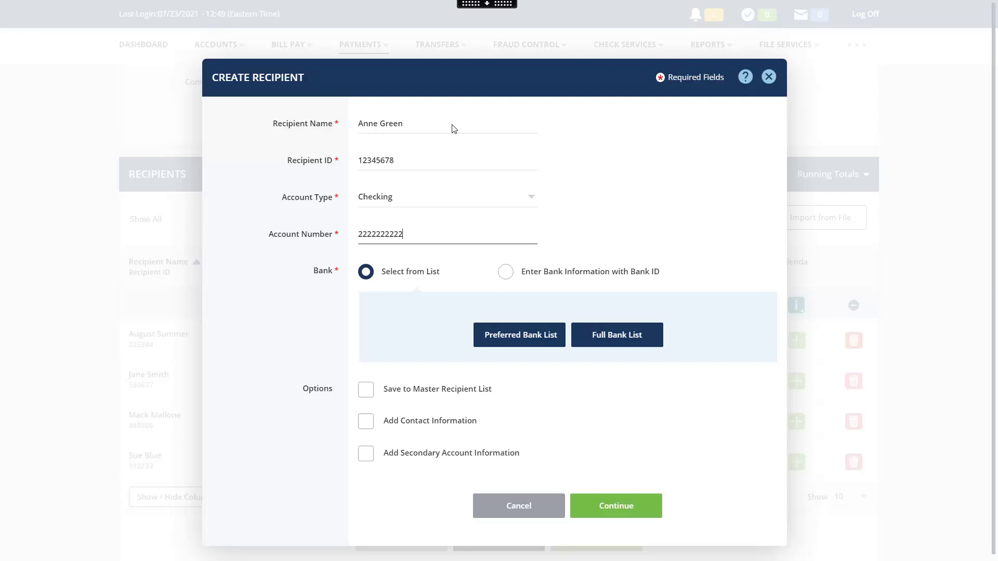
click(613, 335)
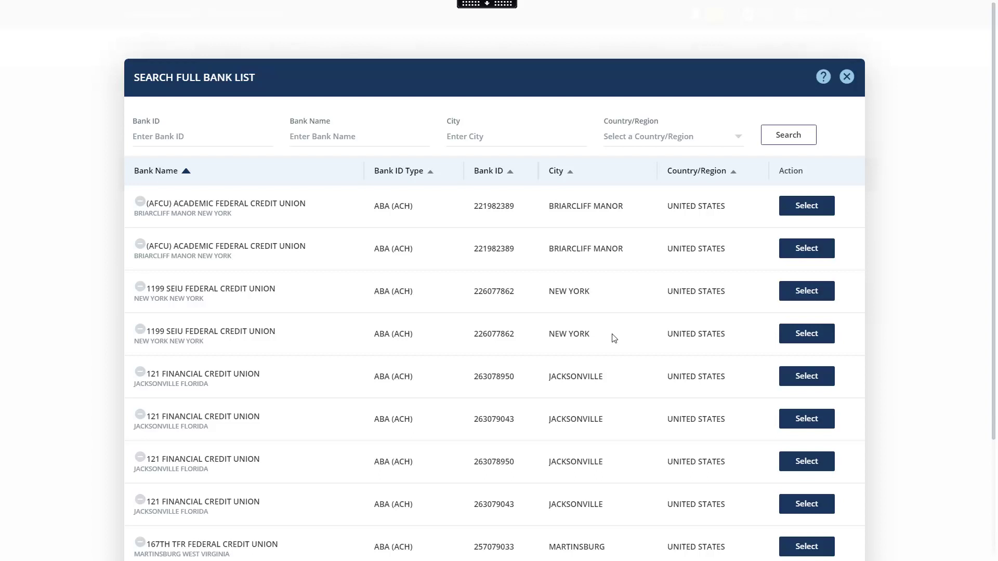
click(205, 139)
text(243074385)
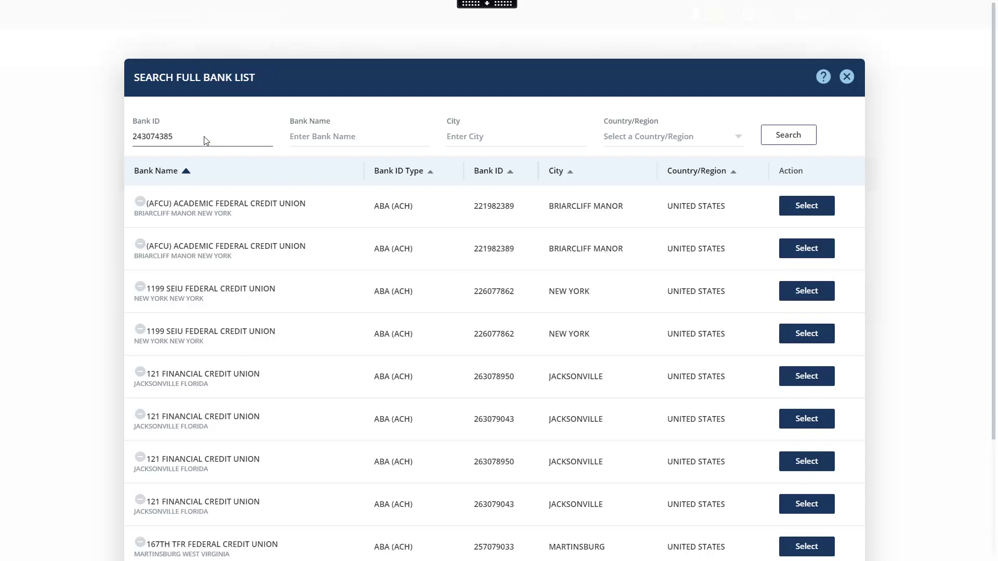
click(788, 136)
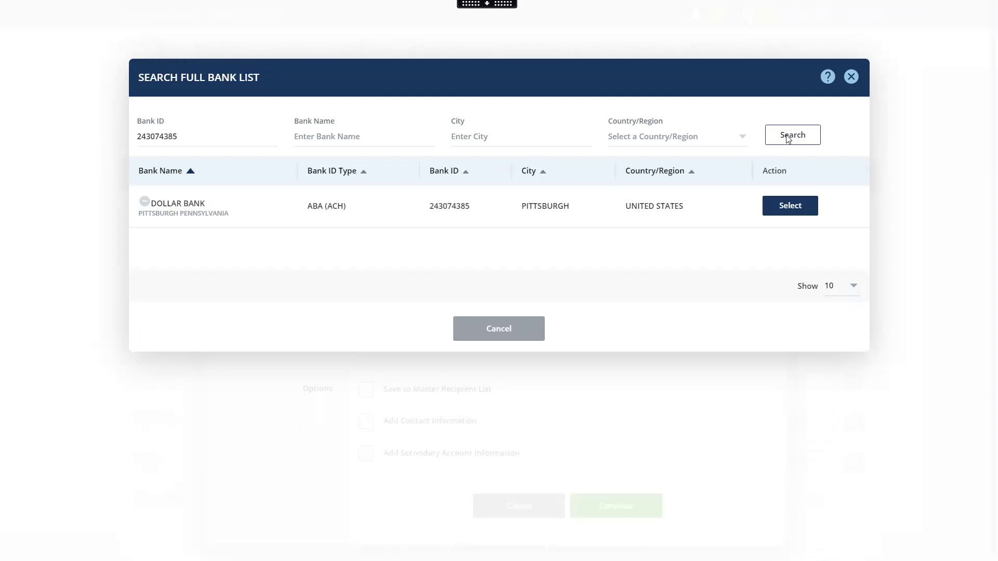
click(790, 206)
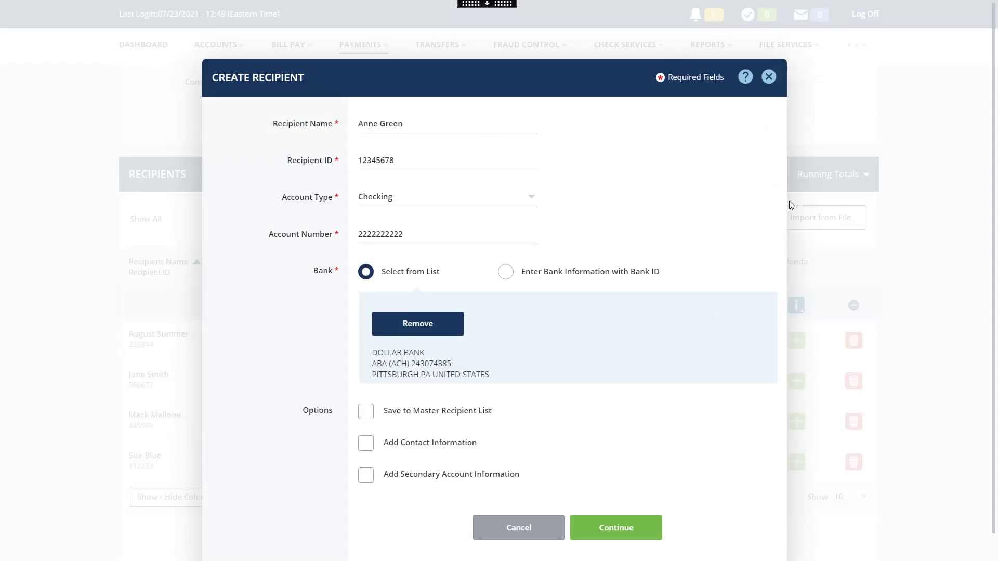
click(366, 412)
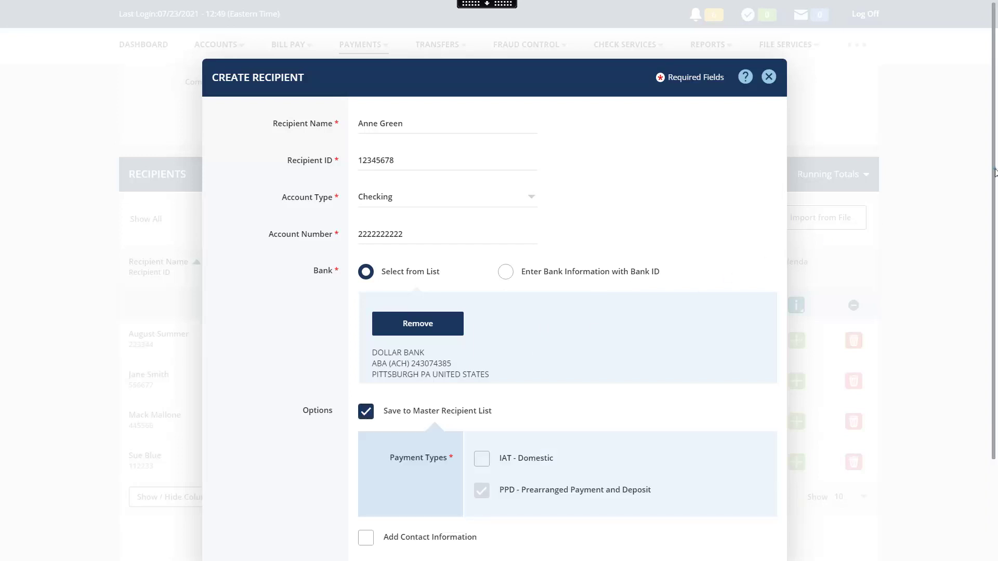
scroll(995, 172, down, 2)
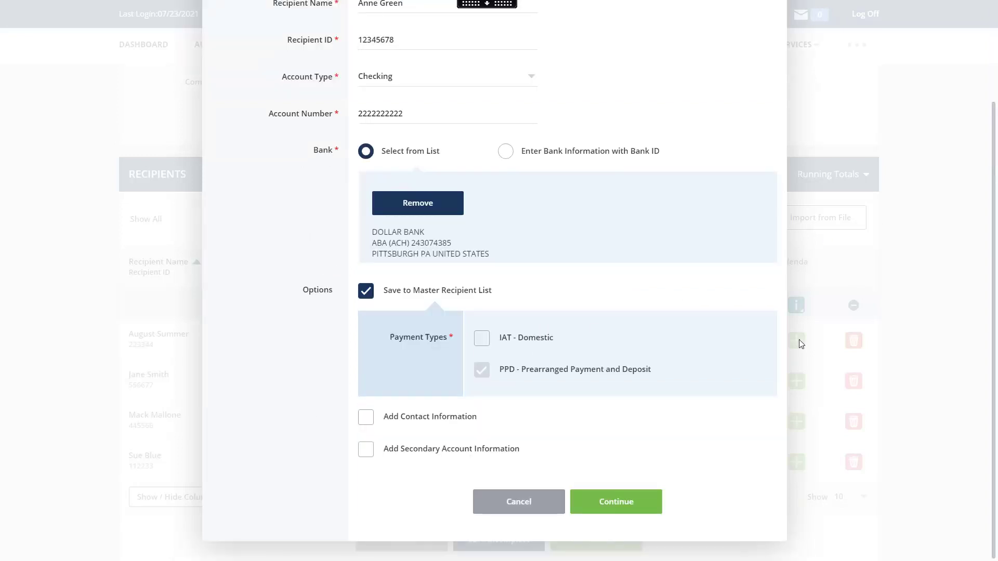
click(616, 500)
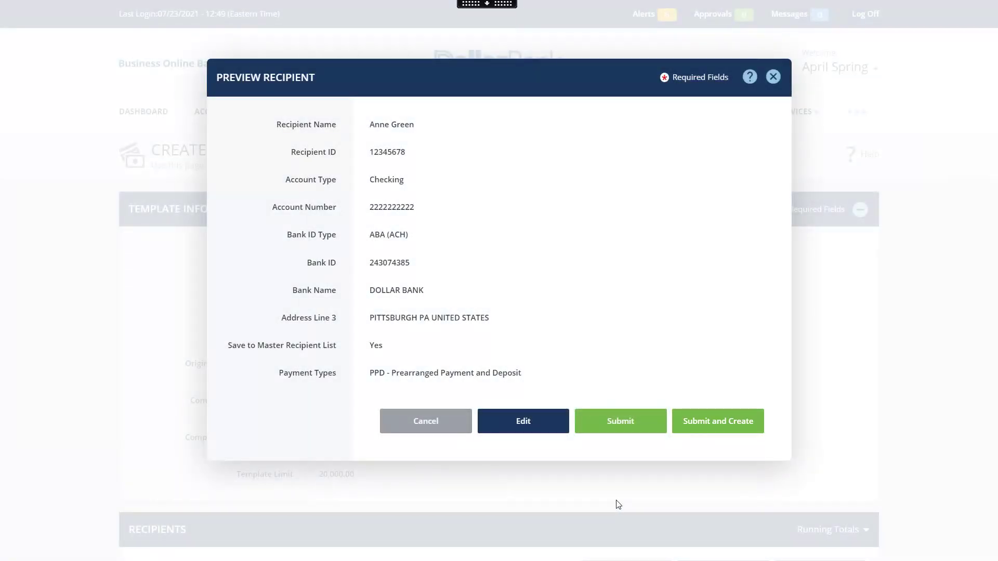
click(619, 419)
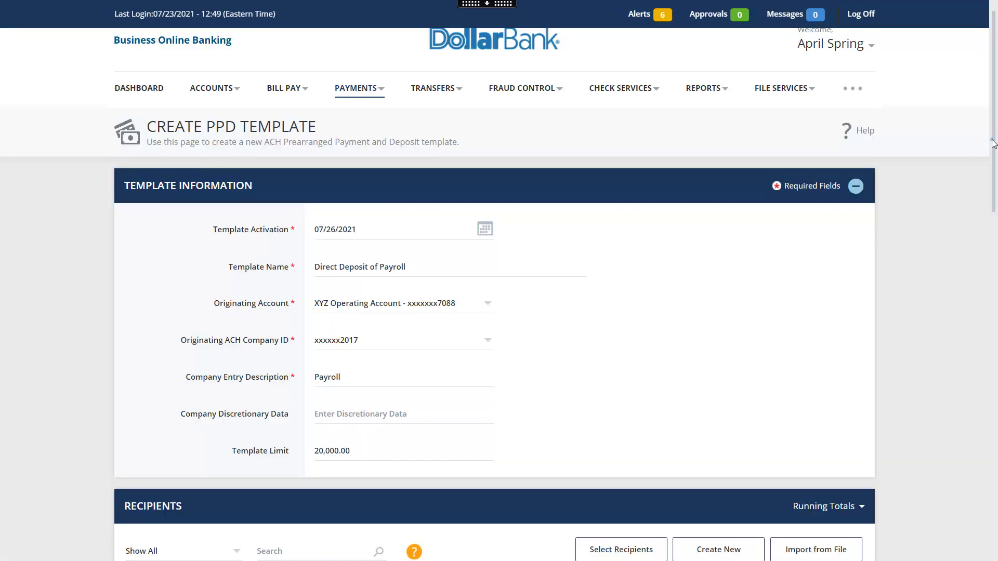
scroll(993, 144, down, 8)
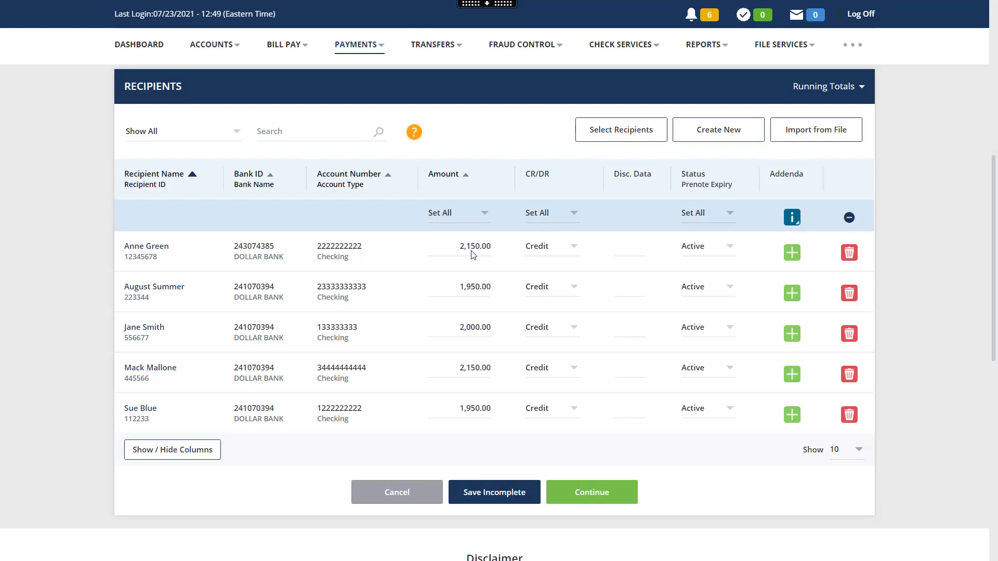
click(730, 247)
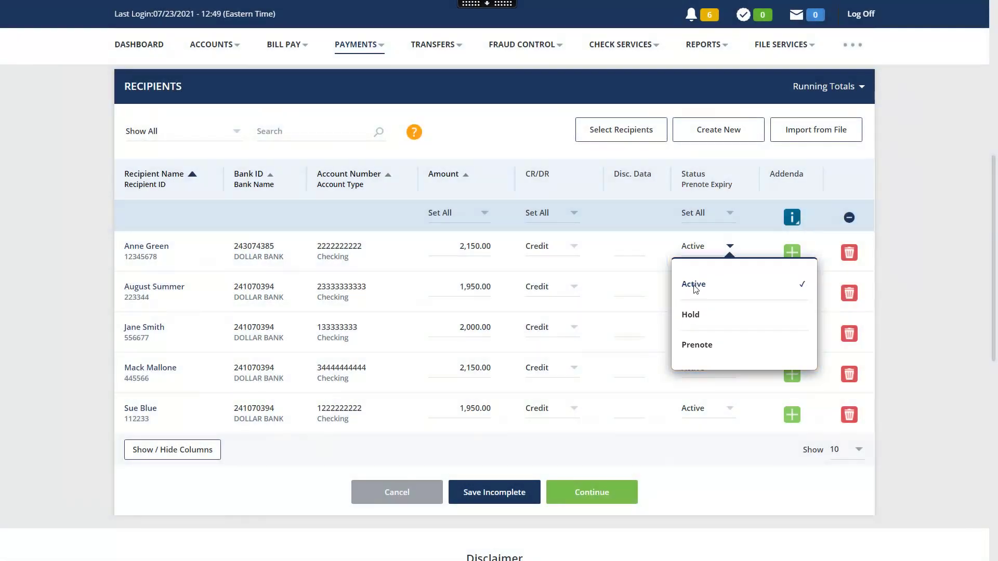
click(694, 287)
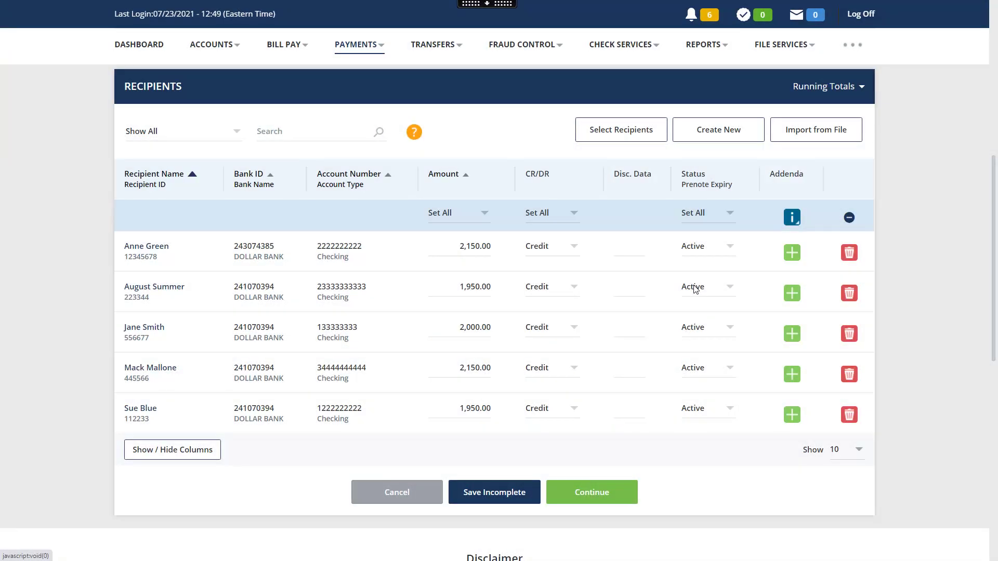
- Preview and submit the Direct Deposit of Payroll template, then return to Template Center
click(591, 491)
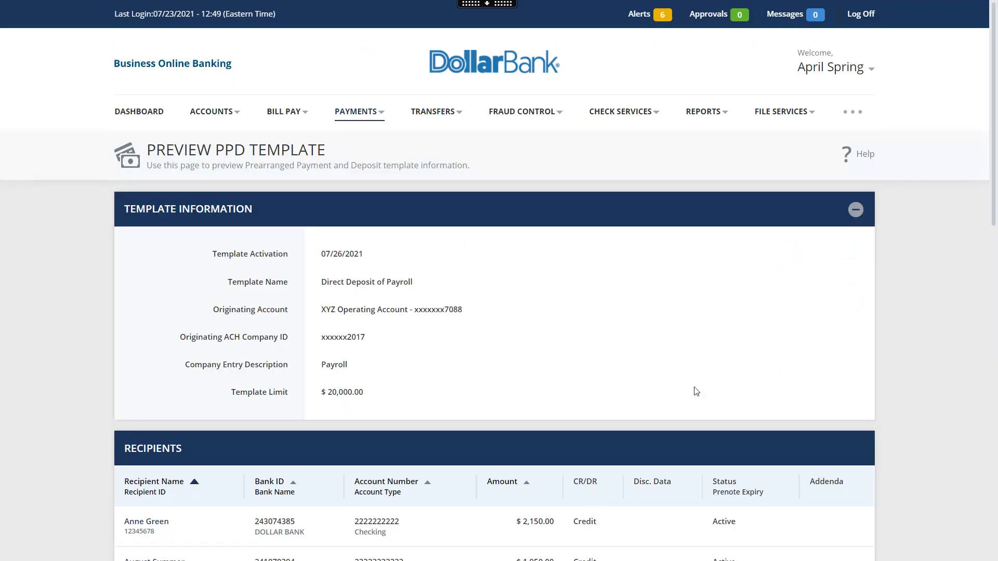
scroll(994, 93, down, 6)
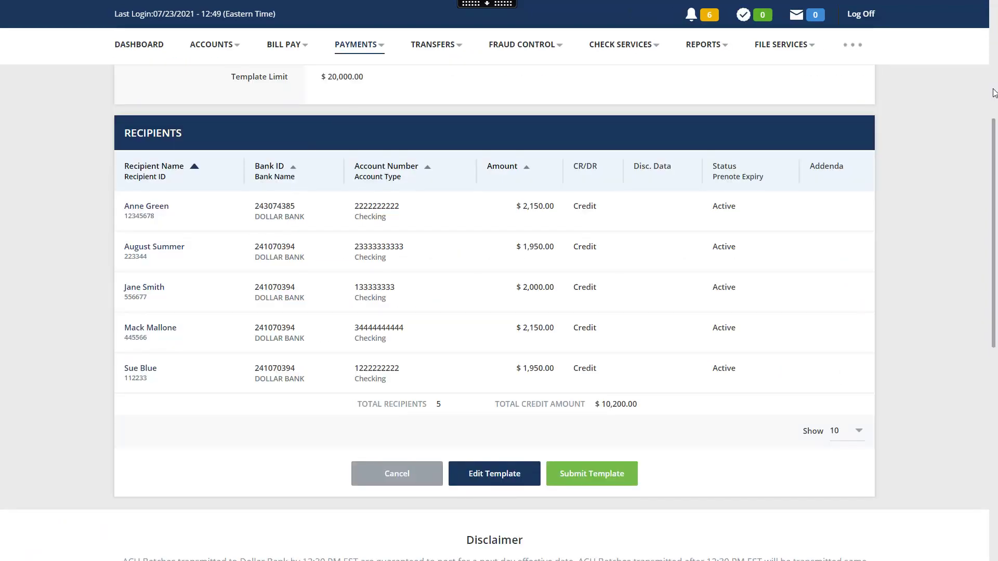
click(587, 473)
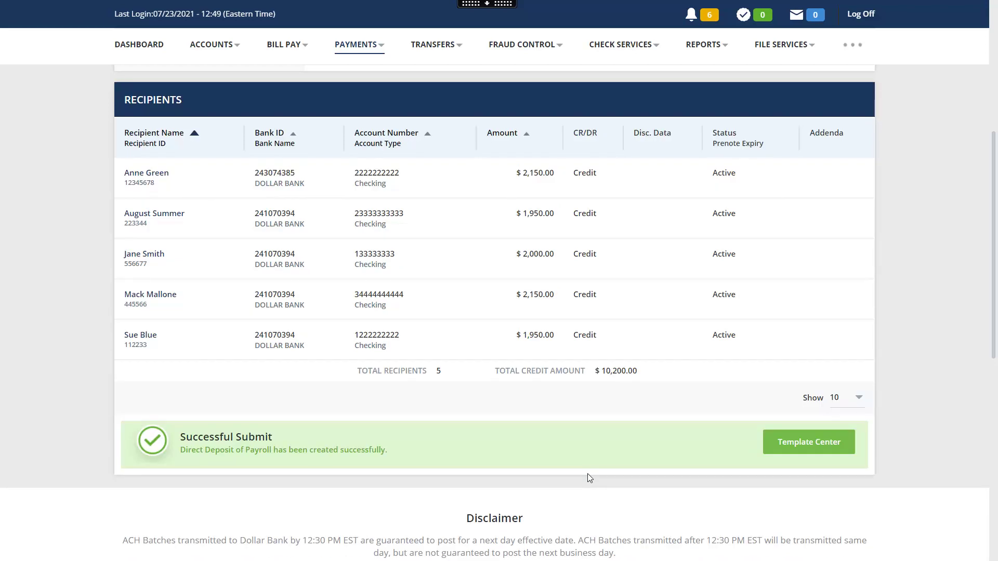
click(812, 445)
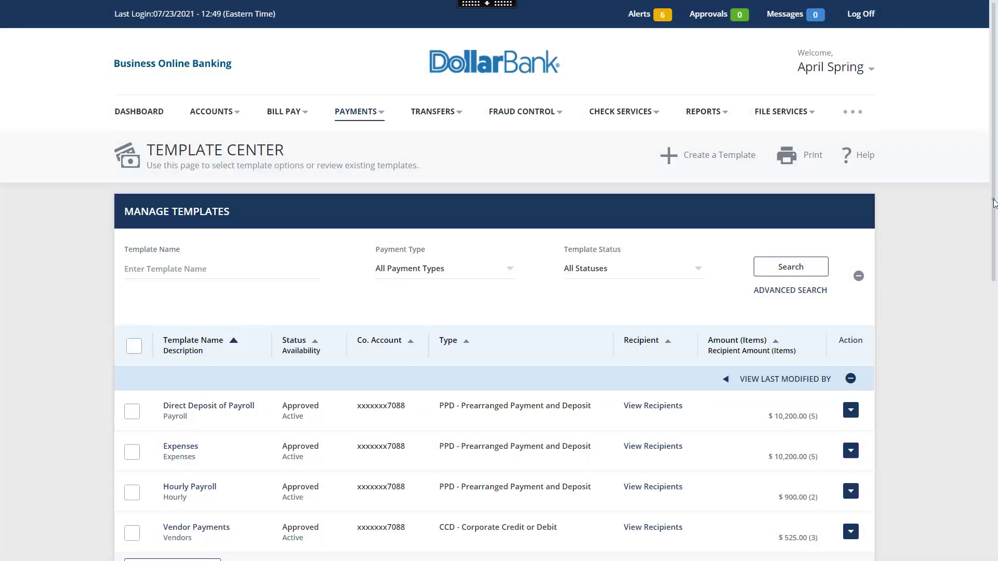
- Select the Vendor Payments template and create a CCD payment from it
scroll(995, 203, down, 3)
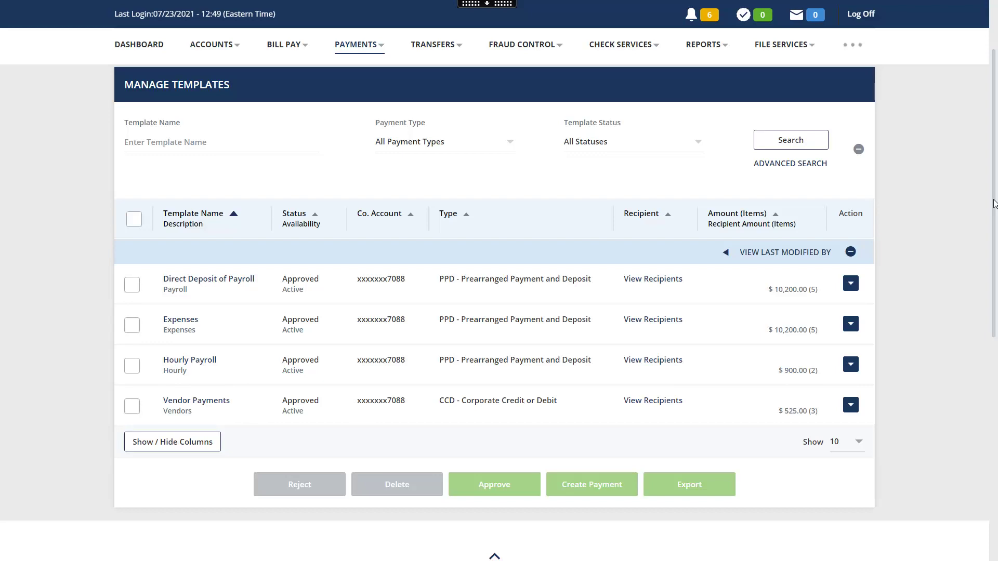
click(851, 405)
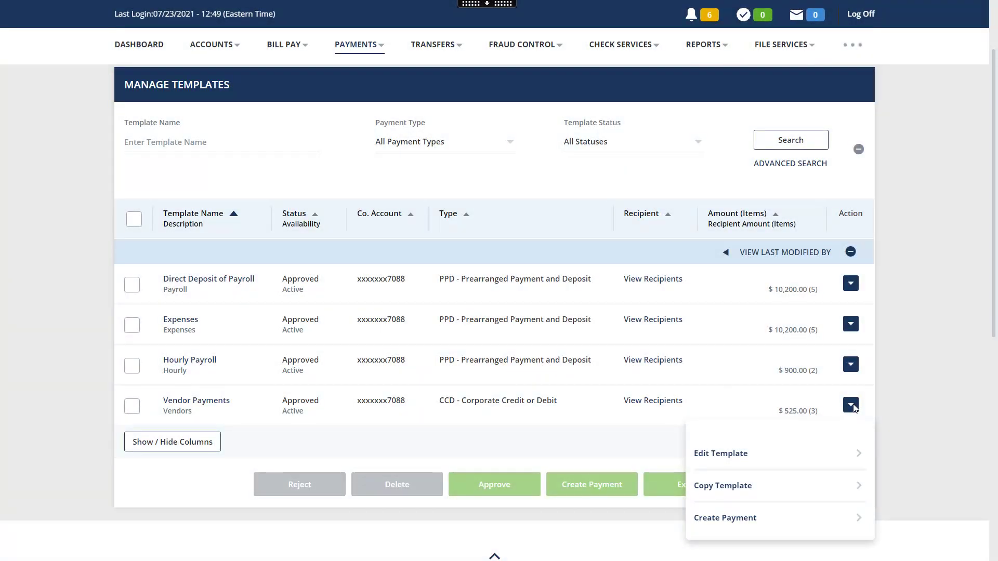
click(132, 406)
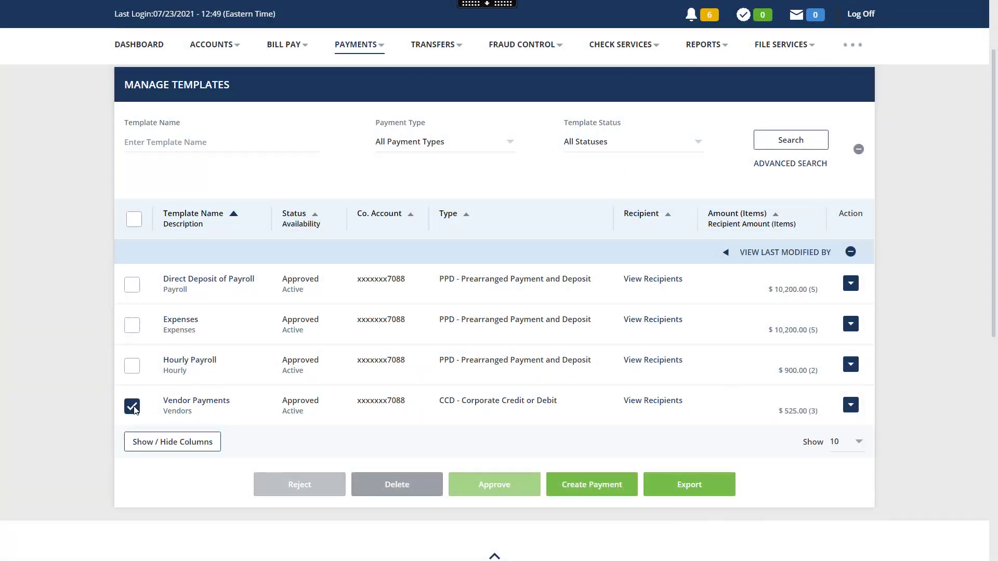
click(590, 484)
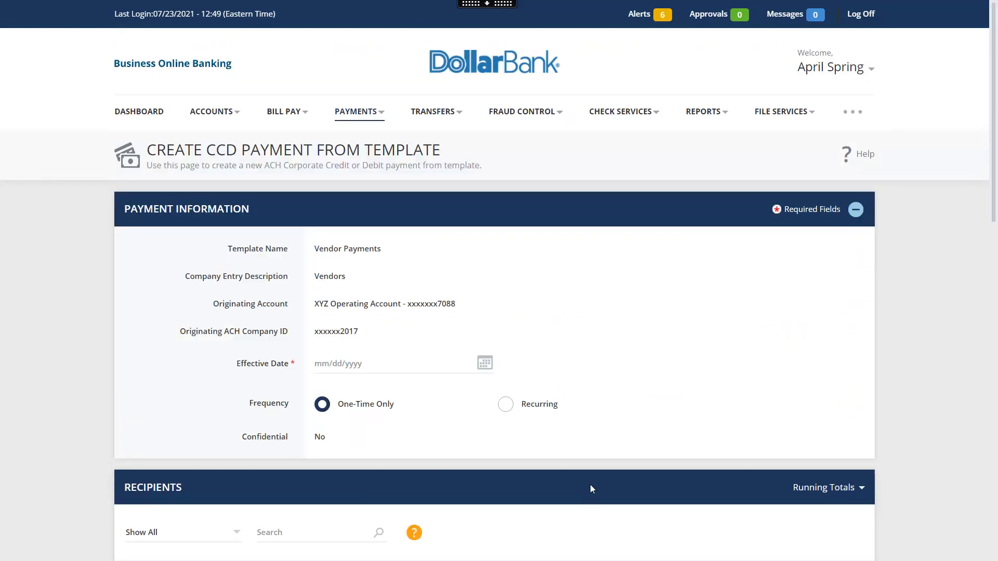
- Set the effective date to July 30, 2021 and review the three vendor credits
click(485, 364)
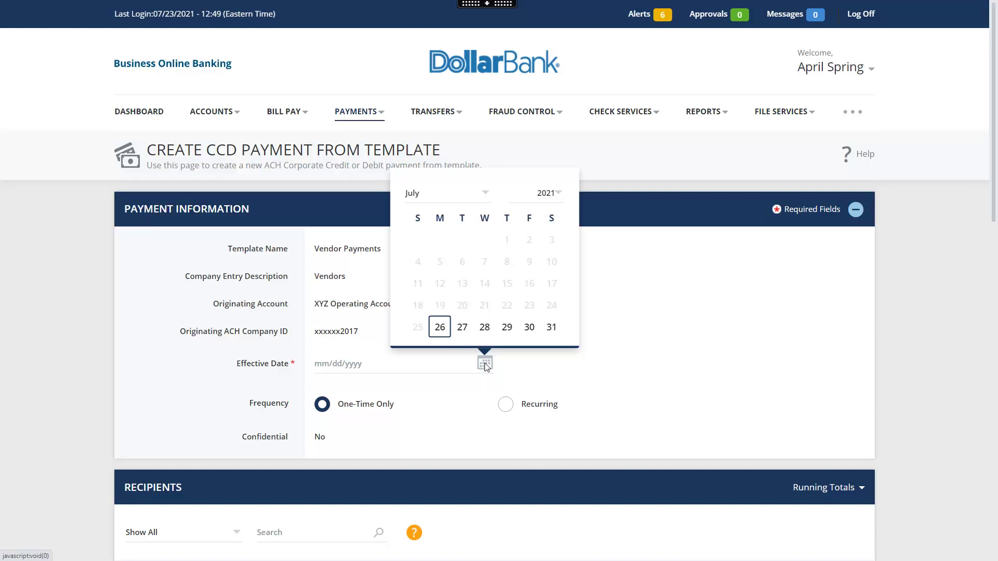
click(529, 327)
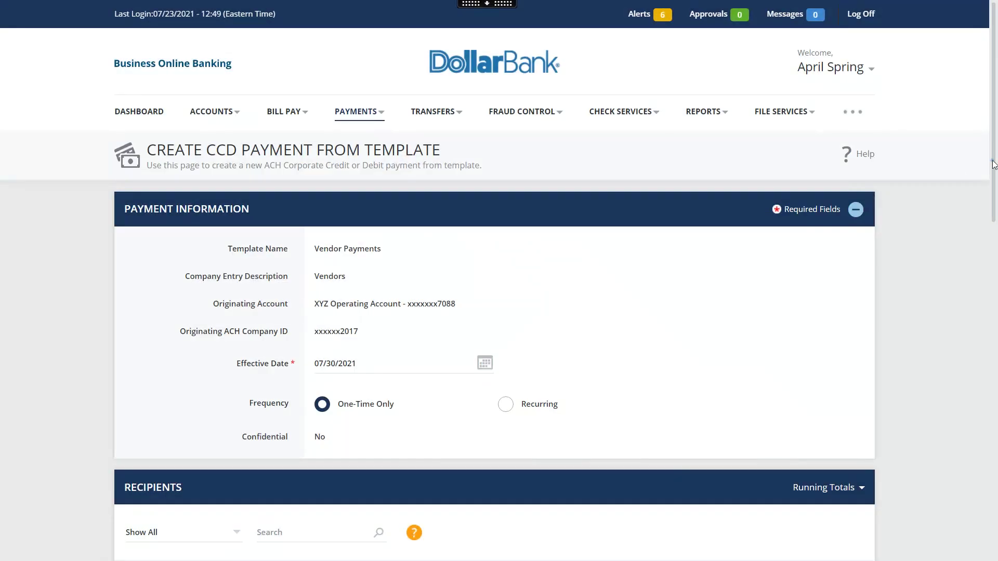
scroll(994, 165, down, 7)
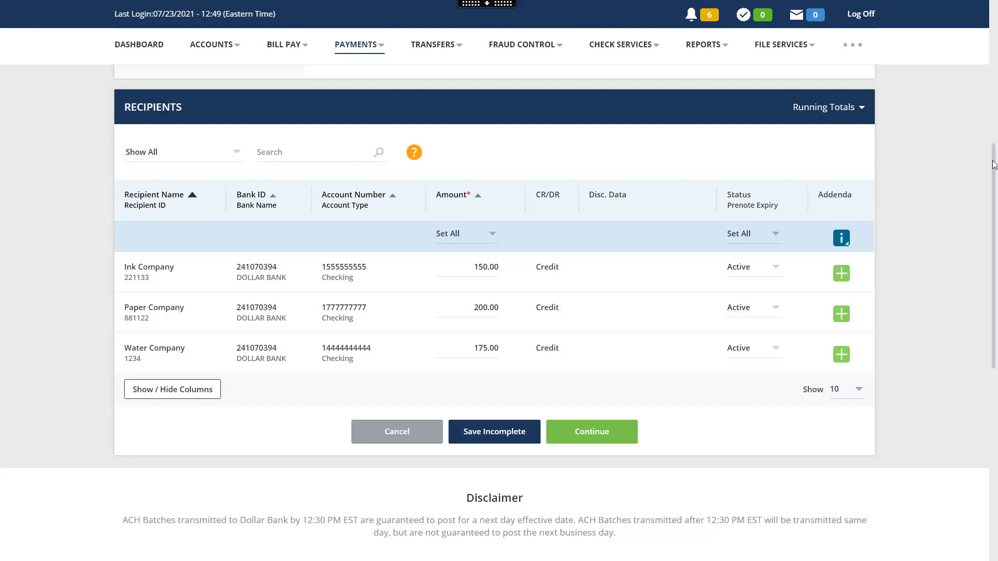
- Preview the $525.00 Vendors payment, enter the authentication passcode, and submit it
click(591, 434)
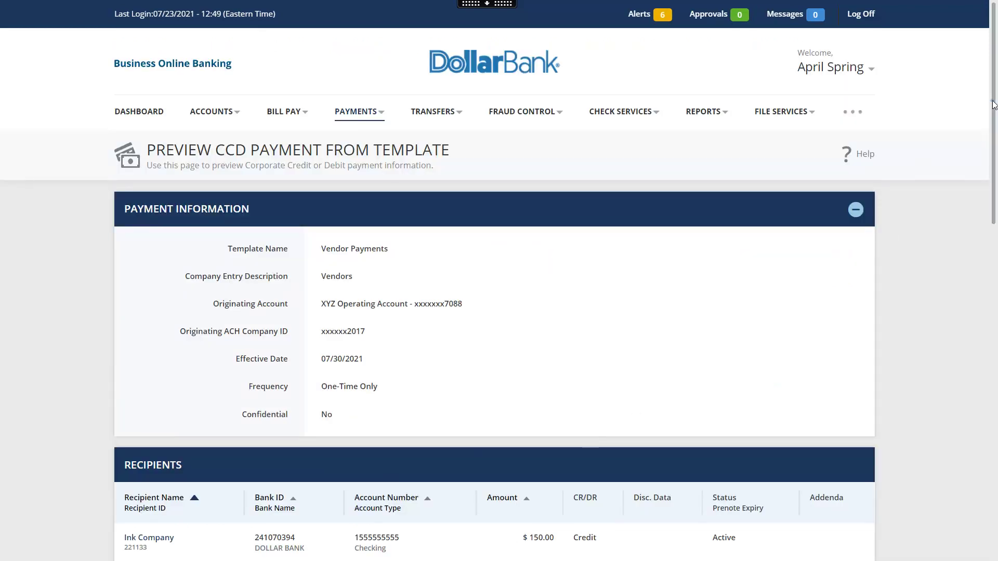
scroll(994, 103, down, 7)
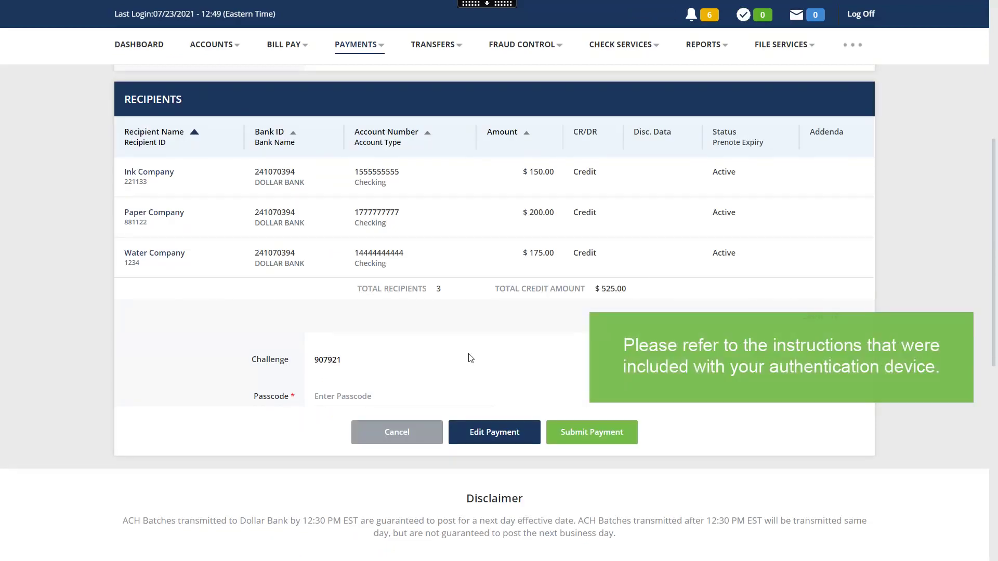
click(381, 396)
key(ctrl+v)
click(587, 433)
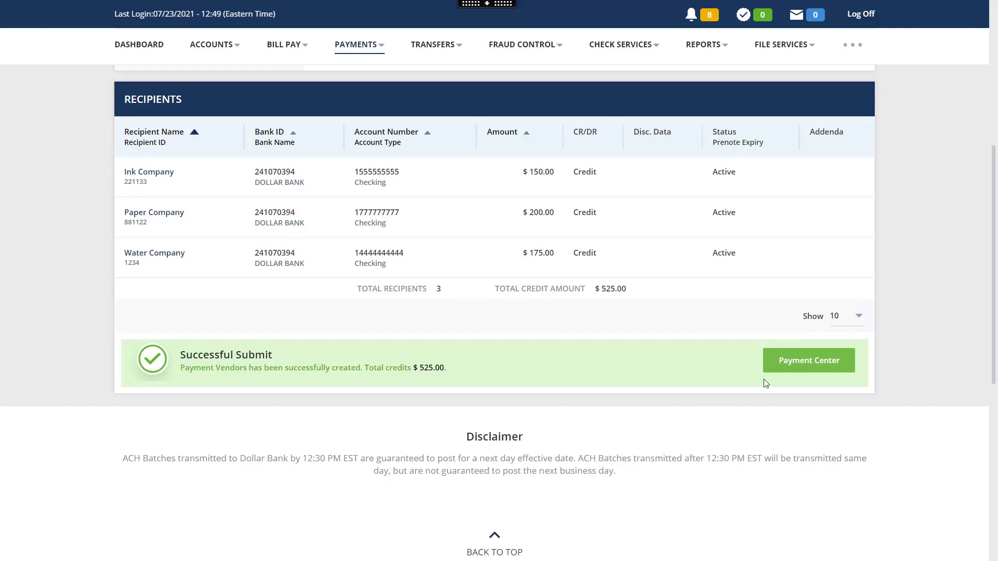
click(816, 365)
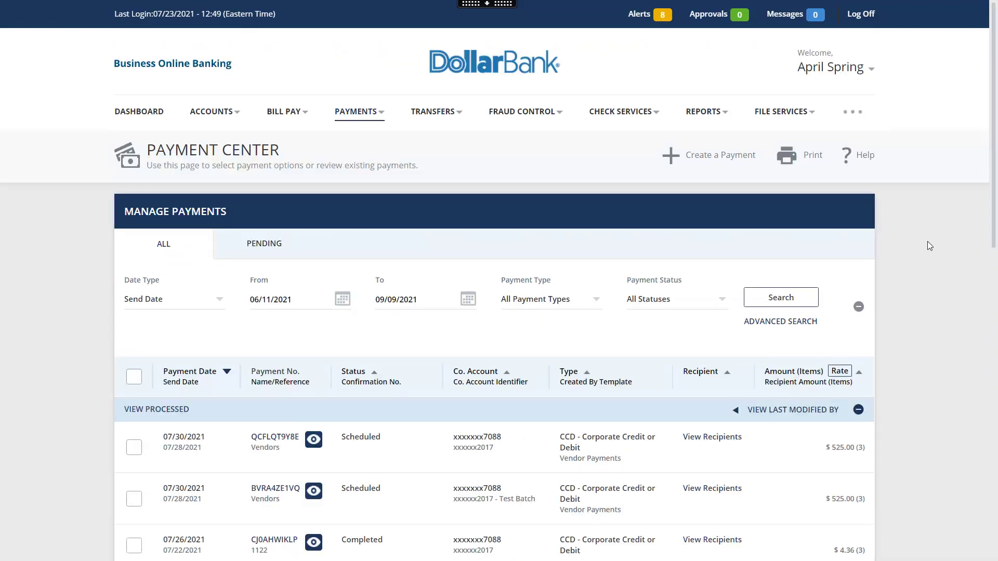
scroll(994, 177, down, 5)
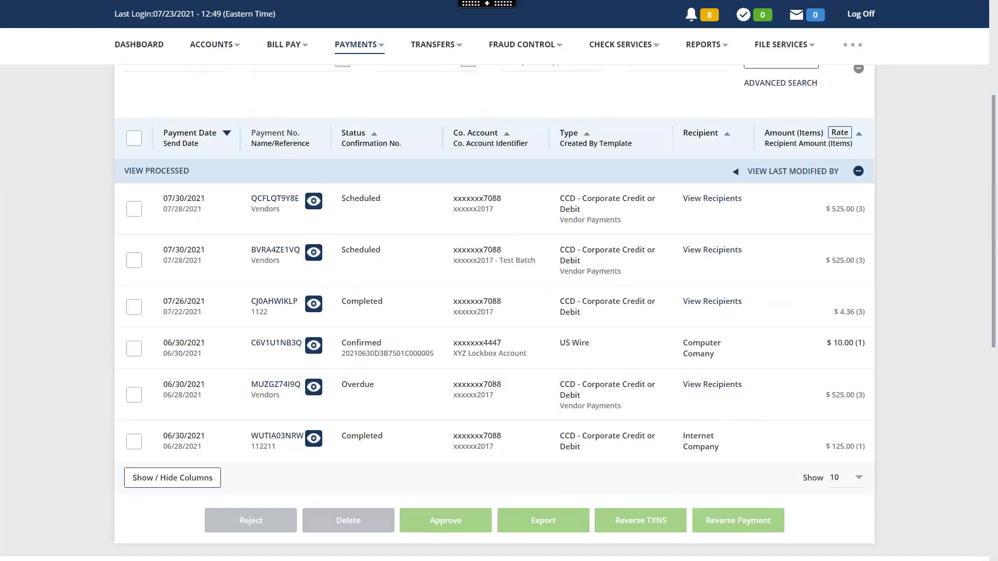